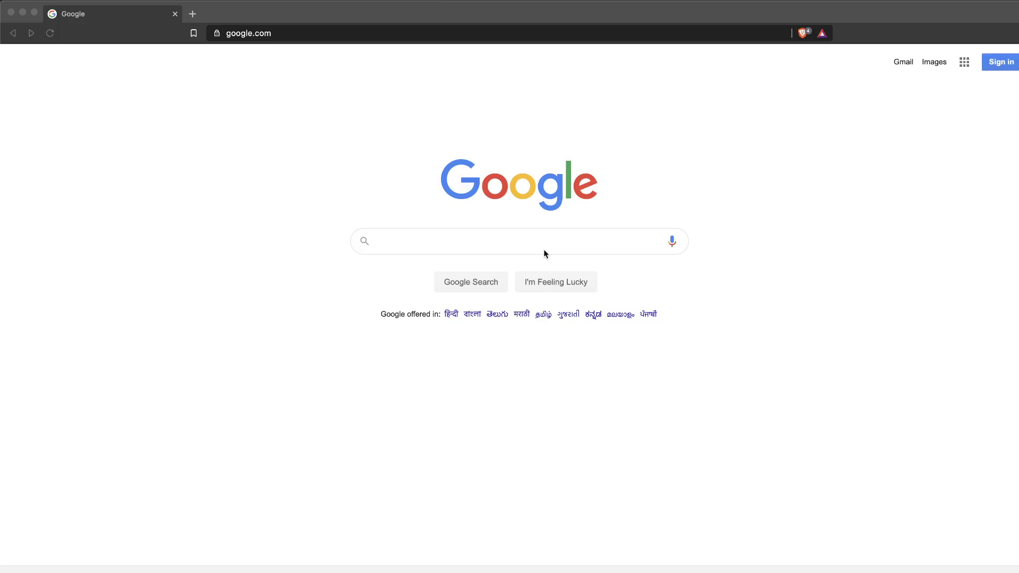
Step: Search LinkedIn for gmail.com addresses and open results page 6
{"action": "left_click", "coordinate": [542, 243]}
{"action": "type", "text": "site:linked."}
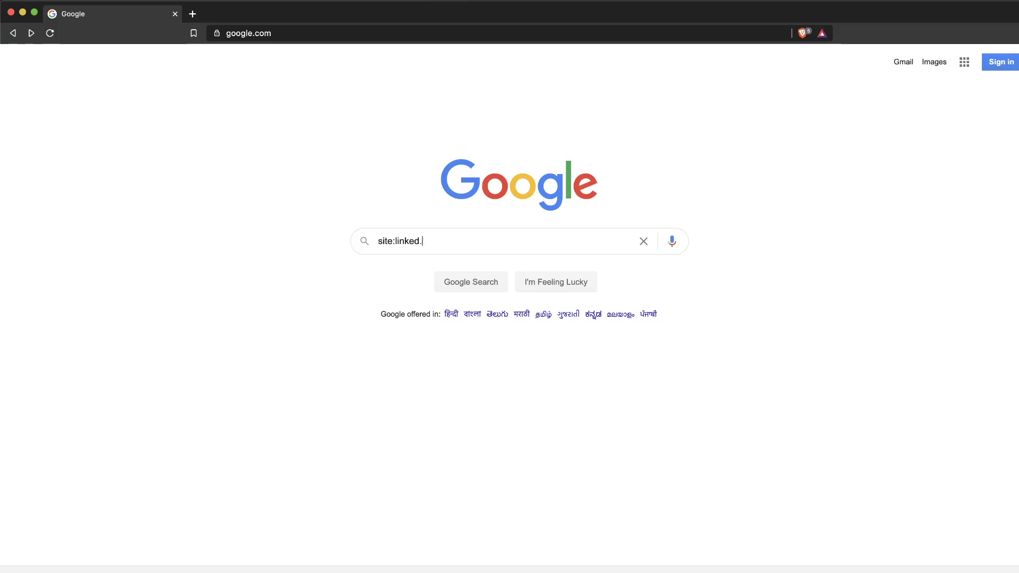
{"action": "key", "text": "BackSpace"}
{"action": "type", "text": "in.com"}
{"action": "type", "text": "intit"}
{"action": "key", "text": "BackSpace"}
{"action": "key", "text": "BackSpace"}
{"action": "key", "text": "BackSpace"}
{"action": "key", "text": "BackSpace"}
{"action": "type", "text": "ntext:\"@gmail.com\""}
{"action": "key", "text": "Return"}
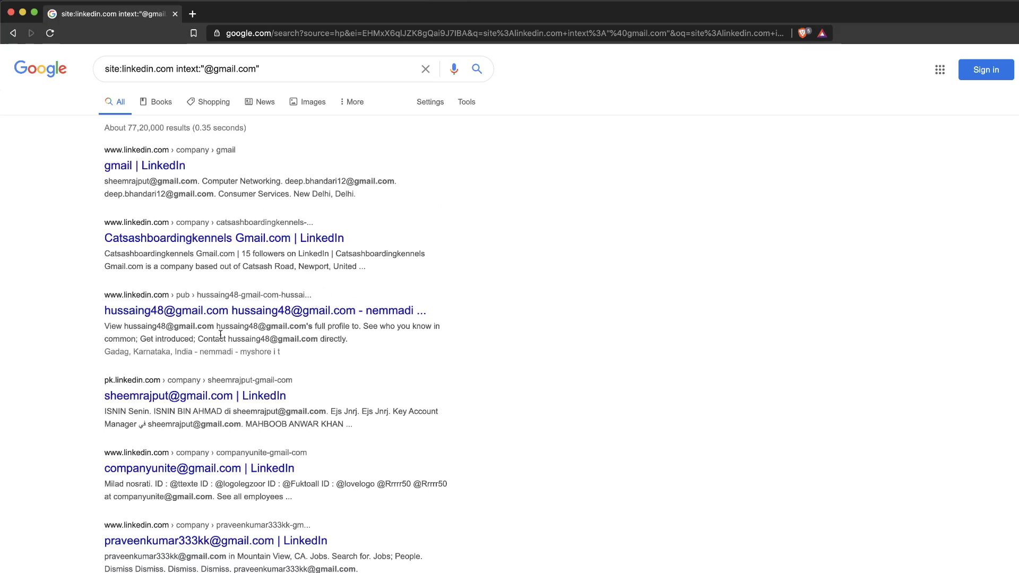
{"action": "scroll", "coordinate": [249, 326], "scroll_direction": "down", "scroll_amount": 3}
{"action": "scroll", "coordinate": [250, 326], "scroll_direction": "down", "scroll_amount": 2}
{"action": "scroll", "coordinate": [249, 327], "scroll_direction": "down", "scroll_amount": 1}
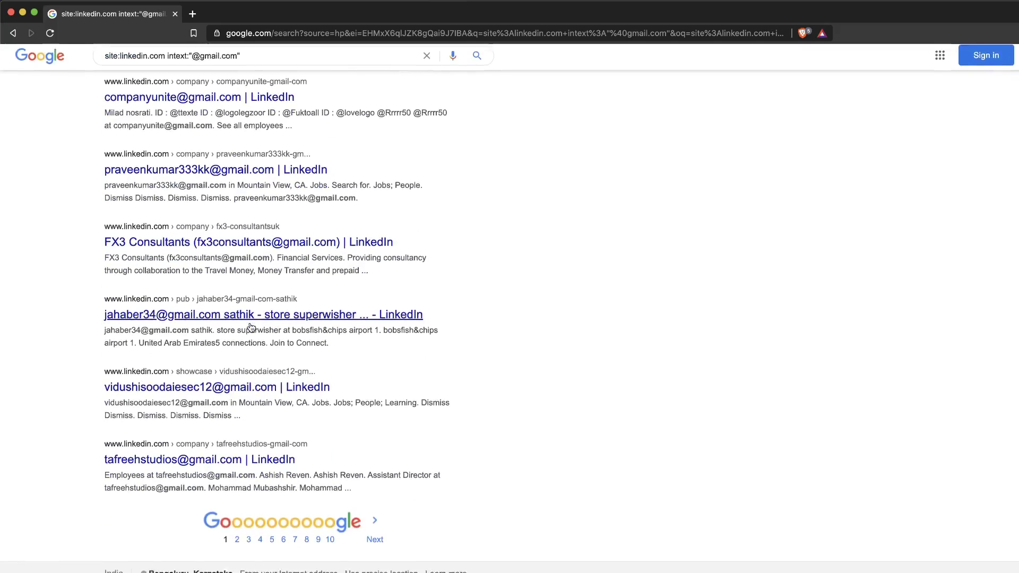
{"action": "left_click", "coordinate": [287, 541]}
{"action": "scroll", "coordinate": [369, 332], "scroll_direction": "left", "scroll_amount": 5}
{"action": "scroll", "coordinate": [324, 332], "scroll_direction": "left", "scroll_amount": 5}
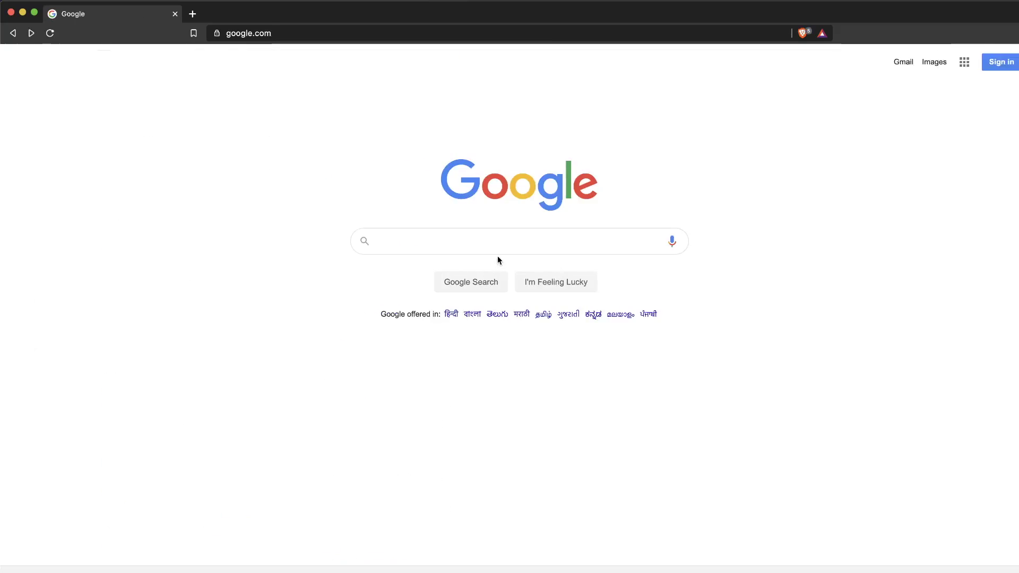
{"action": "left_click", "coordinate": [467, 243]}
{"action": "type", "text": "site:"}
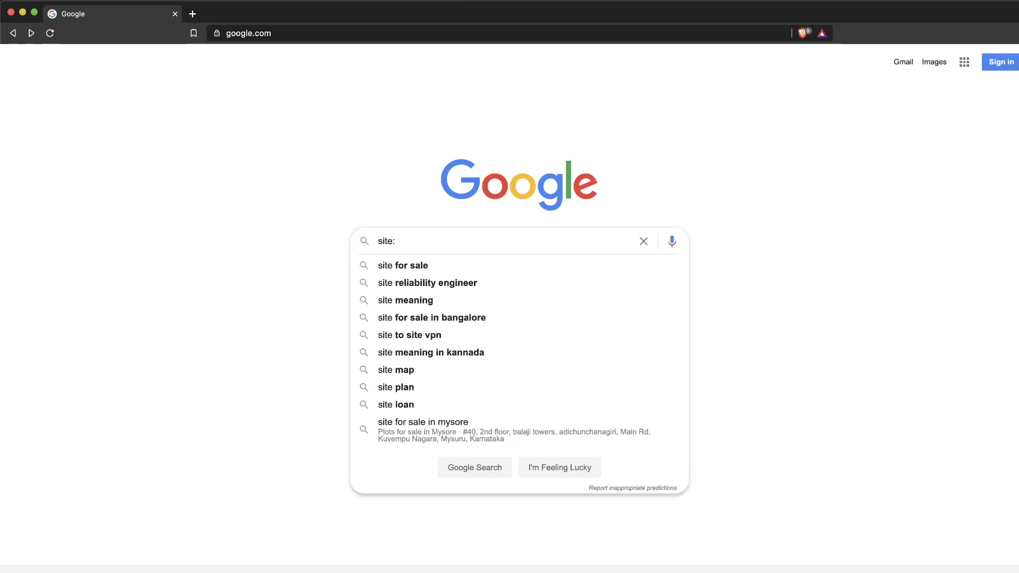
{"action": "type", "text": "linkedin.com intext\""}
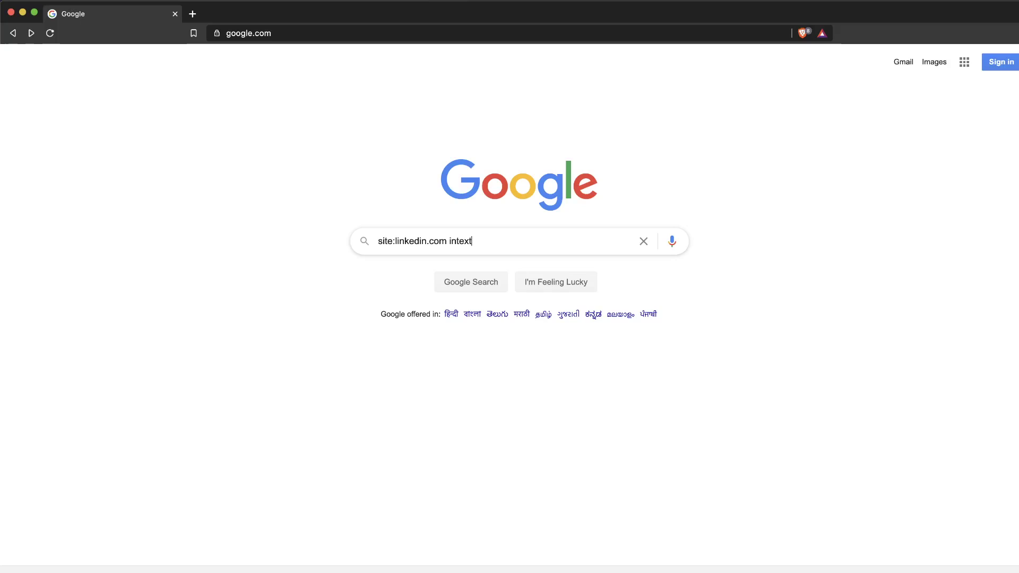
{"action": "type", "text": "\"@amazon.com\""}
{"action": "key", "text": "Return"}
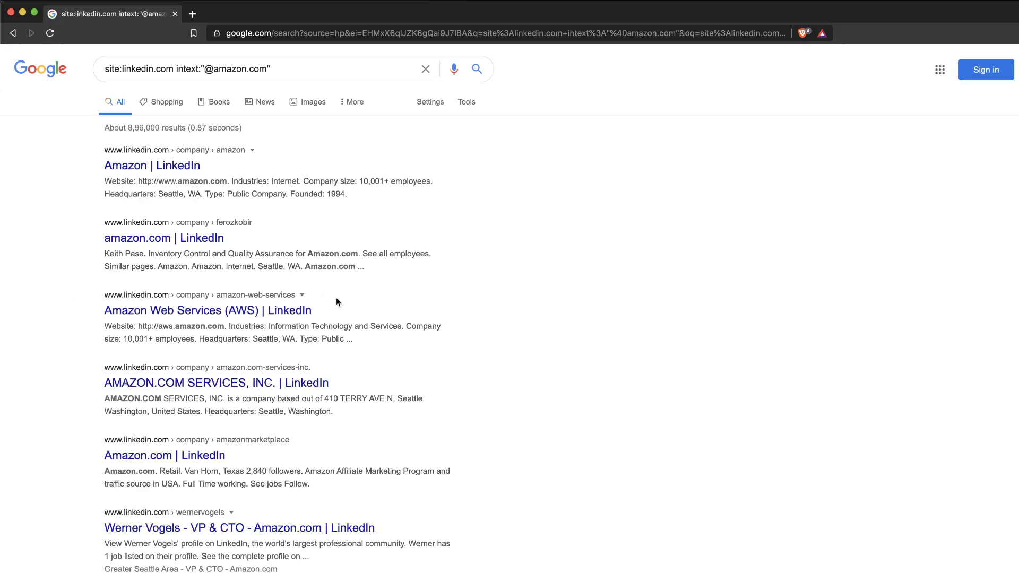
{"action": "scroll", "coordinate": [344, 309], "scroll_direction": "down", "scroll_amount": 2}
{"action": "scroll", "coordinate": [354, 318], "scroll_direction": "down", "scroll_amount": 3}
{"action": "scroll", "coordinate": [354, 318], "scroll_direction": "down", "scroll_amount": 2}
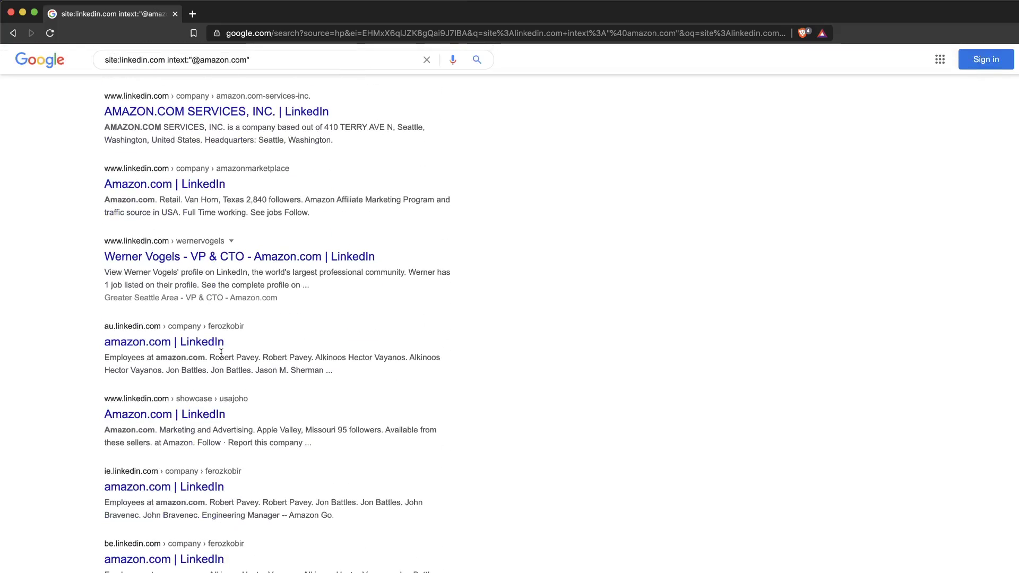
{"action": "scroll", "coordinate": [220, 353], "scroll_direction": "down", "scroll_amount": 5}
{"action": "scroll", "coordinate": [221, 353], "scroll_direction": "down", "scroll_amount": 1}
{"action": "left_click", "coordinate": [264, 547]}
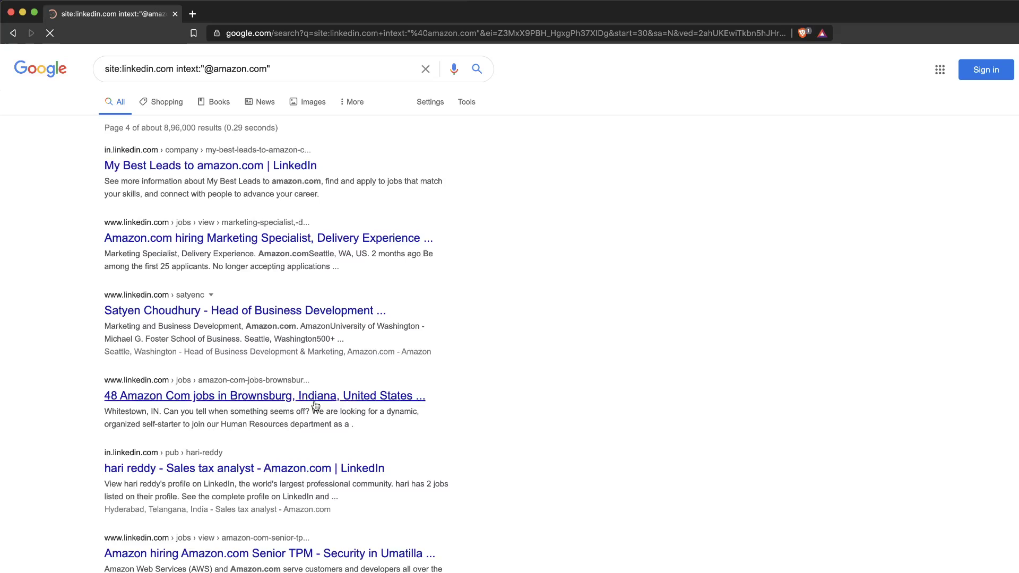
{"action": "scroll", "coordinate": [358, 283], "scroll_direction": "down", "scroll_amount": 5}
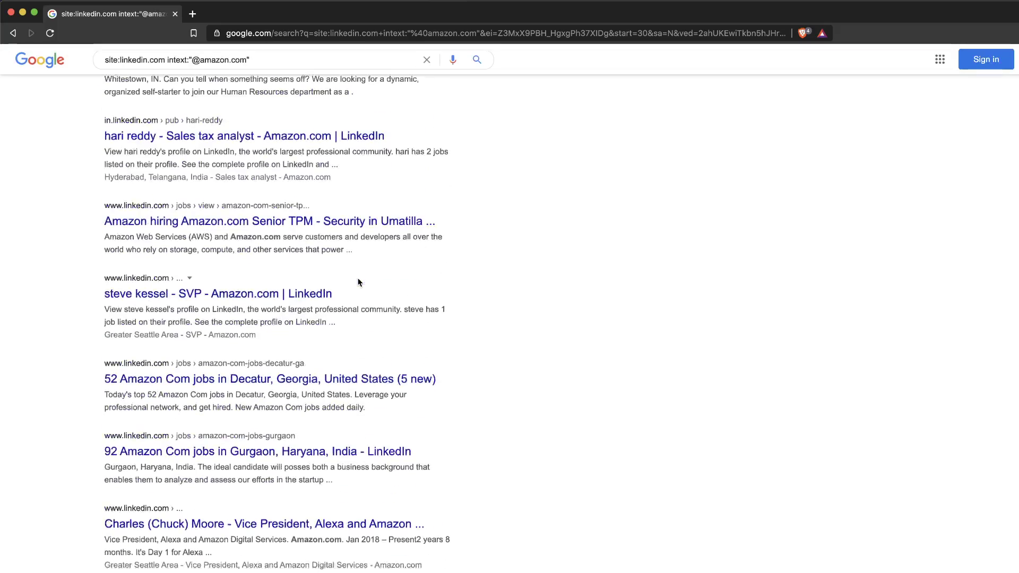
{"action": "scroll", "coordinate": [358, 283], "scroll_direction": "down", "scroll_amount": 1}
{"action": "scroll", "coordinate": [298, 469], "scroll_direction": "up", "scroll_amount": 5}
{"action": "scroll", "coordinate": [298, 468], "scroll_direction": "up", "scroll_amount": 2}
{"action": "double_click", "coordinate": [222, 69]}
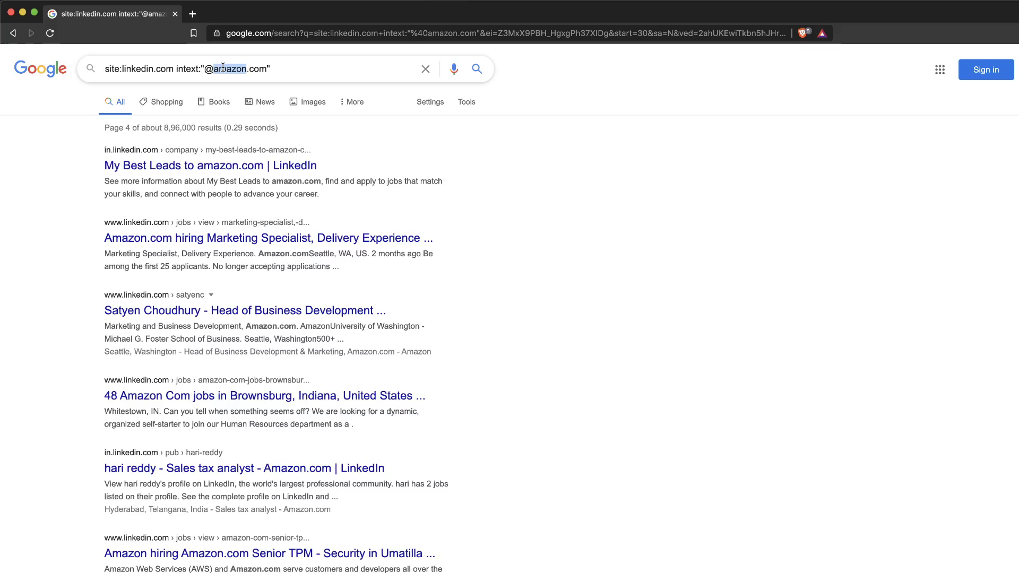
{"action": "type", "text": "flipkar"}
{"action": "type", "text": "t"}
{"action": "key", "text": "Return"}
{"action": "scroll", "coordinate": [507, 271], "scroll_direction": "down", "scroll_amount": 5}
{"action": "scroll", "coordinate": [506, 272], "scroll_direction": "down", "scroll_amount": 5}
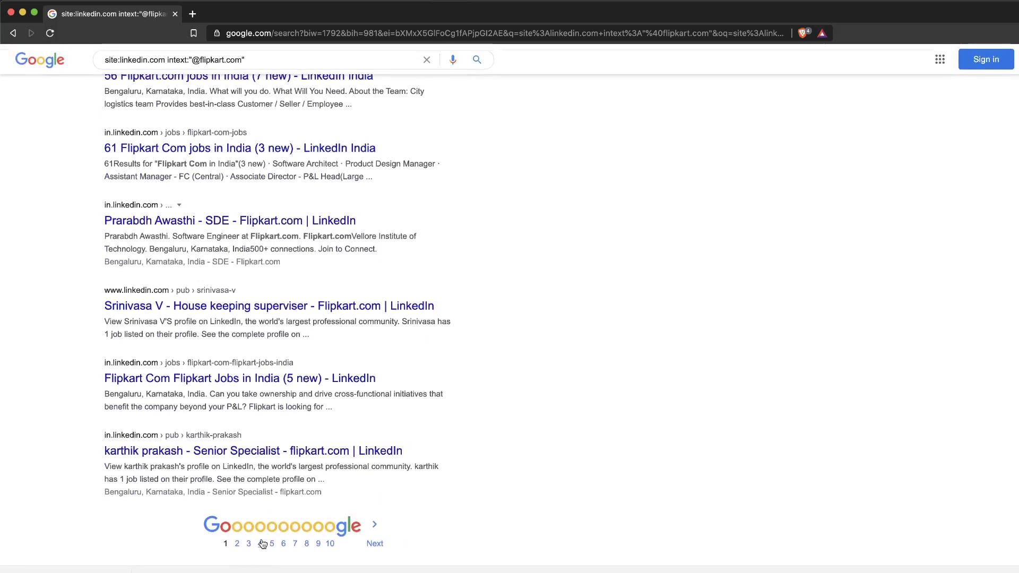
{"action": "left_click", "coordinate": [259, 543]}
{"action": "scroll", "coordinate": [390, 310], "scroll_direction": "down", "scroll_amount": 2}
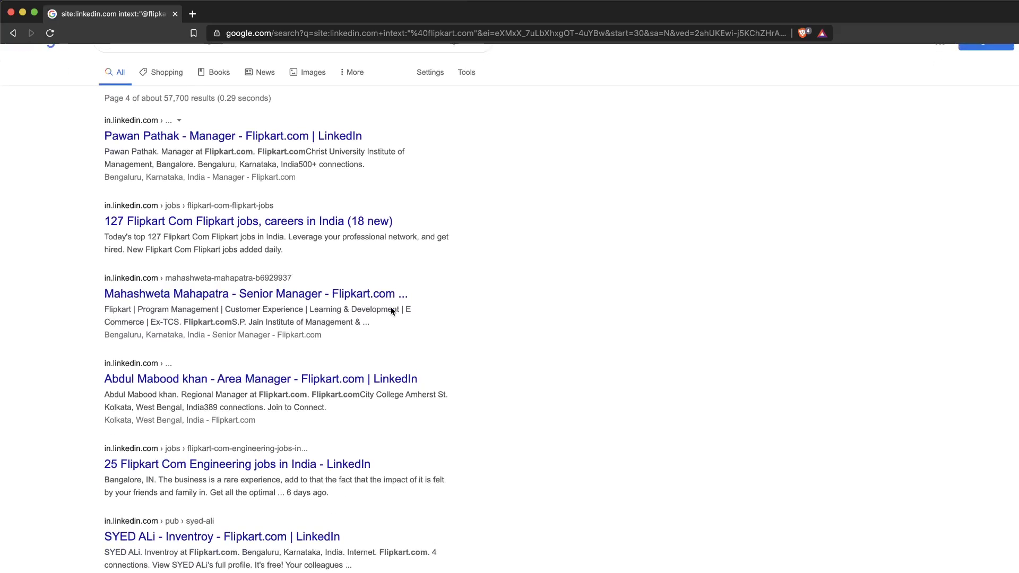
{"action": "scroll", "coordinate": [391, 311], "scroll_direction": "down", "scroll_amount": 4}
{"action": "left_click", "coordinate": [301, 543]}
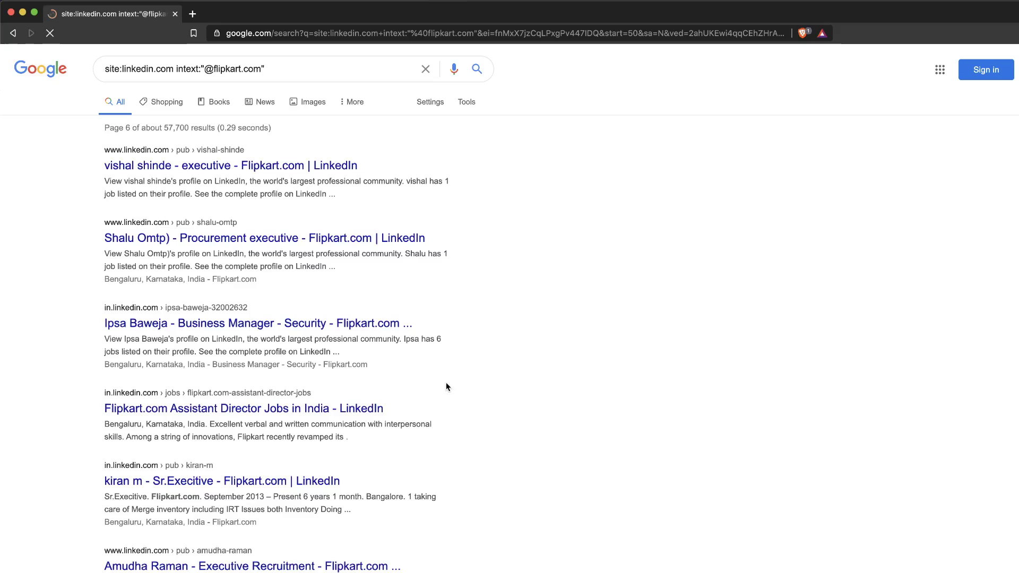
{"action": "scroll", "coordinate": [446, 387], "scroll_direction": "down", "scroll_amount": 5}
{"action": "scroll", "coordinate": [446, 387], "scroll_direction": "up", "scroll_amount": 10}
Step: Replace flipkart with yahoo in the query and open results page 8
{"action": "double_click", "coordinate": [228, 69]}
{"action": "type", "text": "gm"}
{"action": "key", "text": "BackSpace"}
{"action": "key", "text": "BackSpace"}
{"action": "type", "text": "yahoo"}
{"action": "key", "text": "Return"}
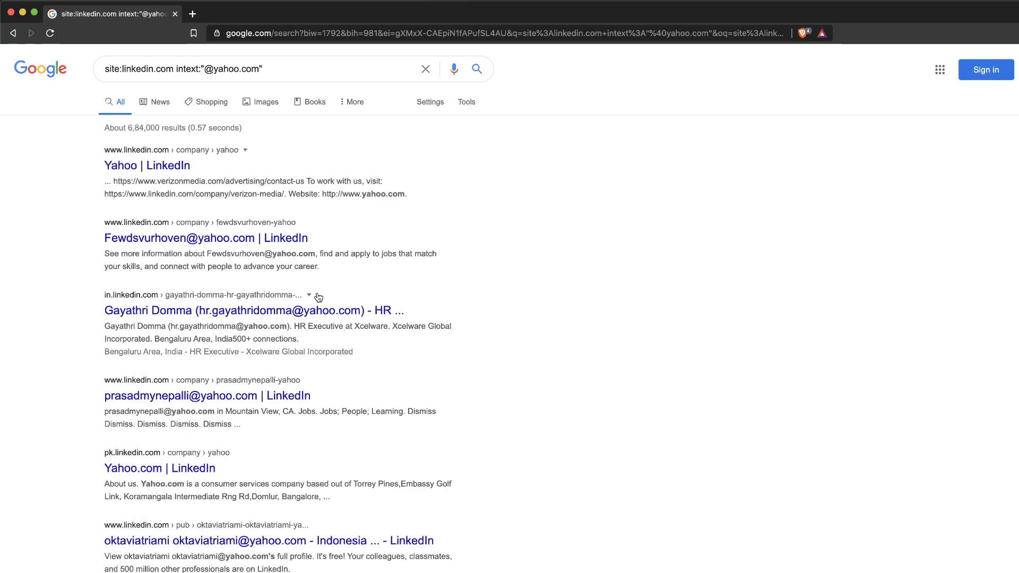
{"action": "scroll", "coordinate": [334, 334], "scroll_direction": "down", "scroll_amount": 5}
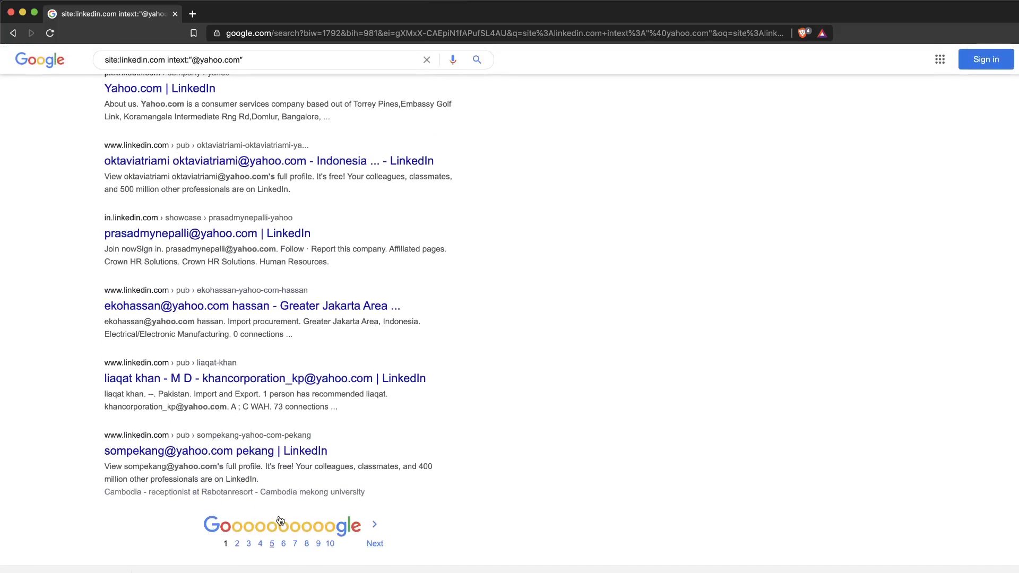
{"action": "left_click", "coordinate": [306, 543]}
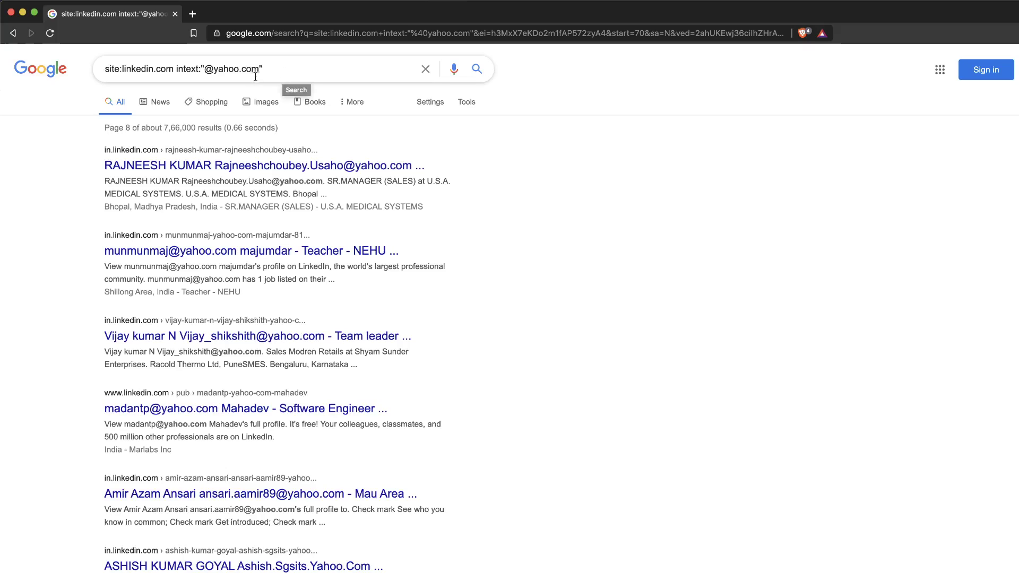
{"action": "left_click_drag", "start_coordinate": [257, 74], "coordinate": [212, 72]}
{"action": "type", "text": "g"}
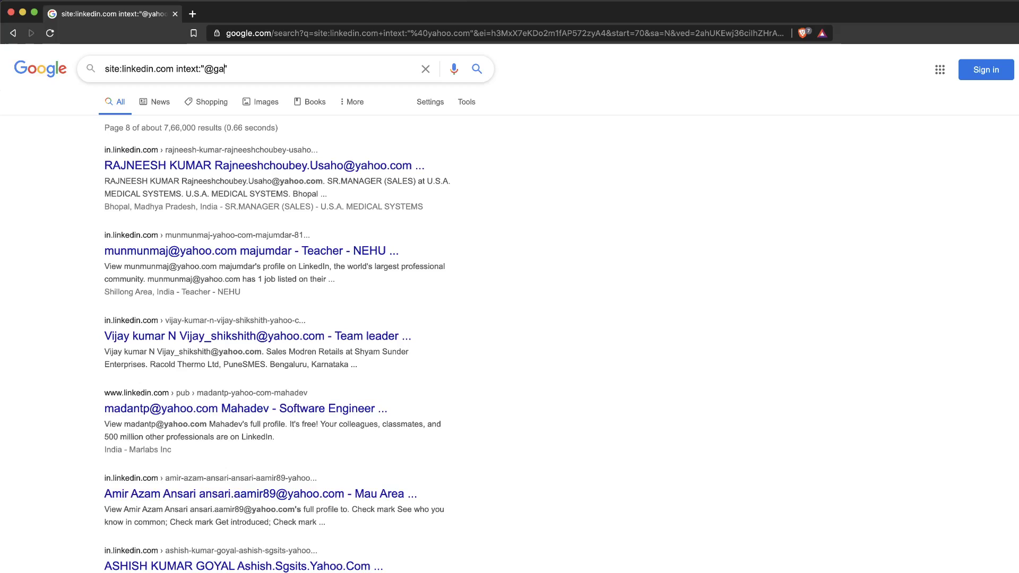
{"action": "type", "text": "mail.com"}
{"action": "key", "text": "Right"}
{"action": "type", "text": "analytics"}
{"action": "key", "text": "Return"}
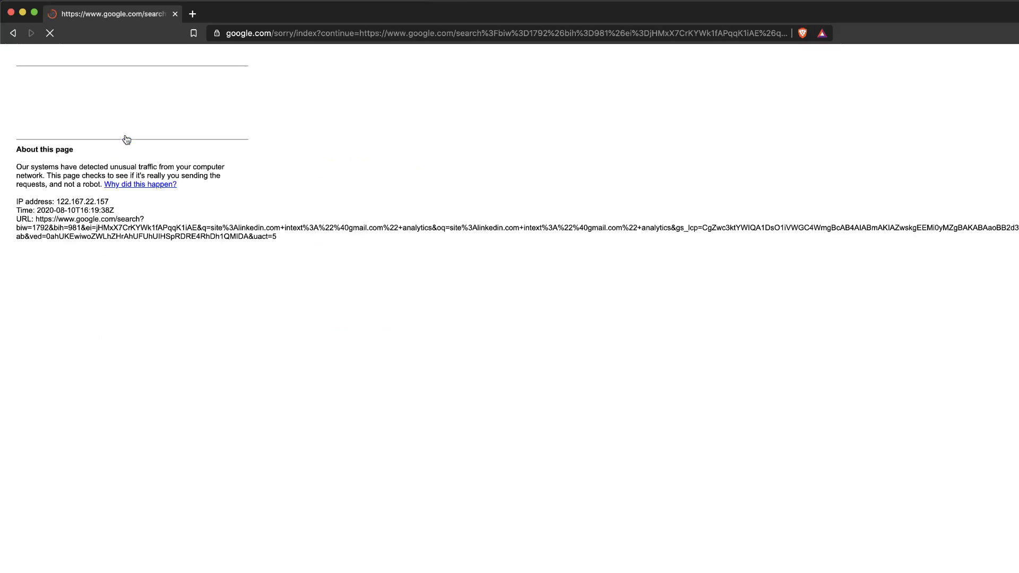
{"action": "left_click", "coordinate": [30, 110]}
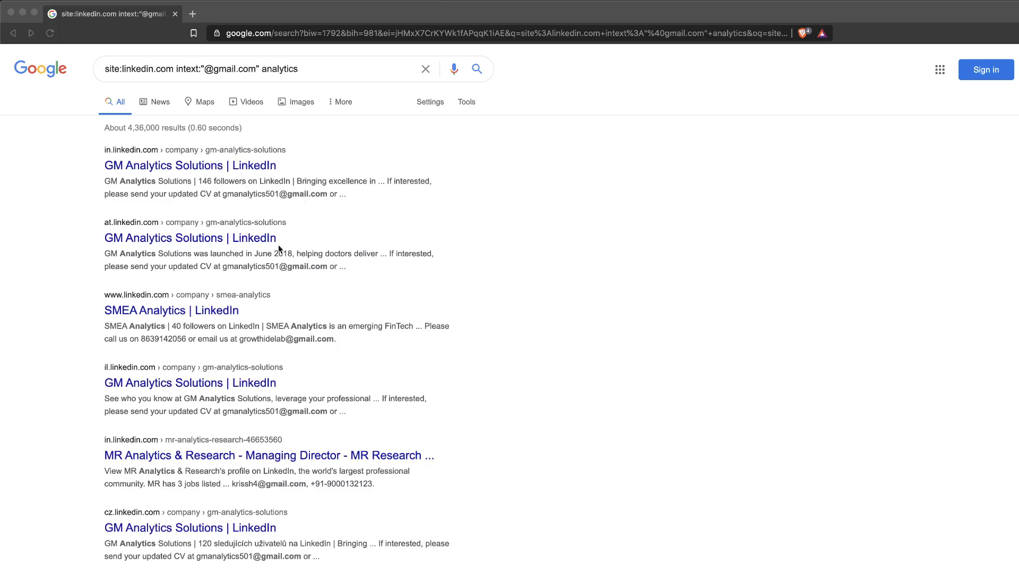
{"action": "scroll", "coordinate": [217, 292], "scroll_direction": "down", "scroll_amount": 10}
{"action": "scroll", "coordinate": [239, 329], "scroll_direction": "up", "scroll_amount": 1}
Step: View results page 3 and briefly highlight the gmail address in the first result
{"action": "left_click", "coordinate": [248, 543]}
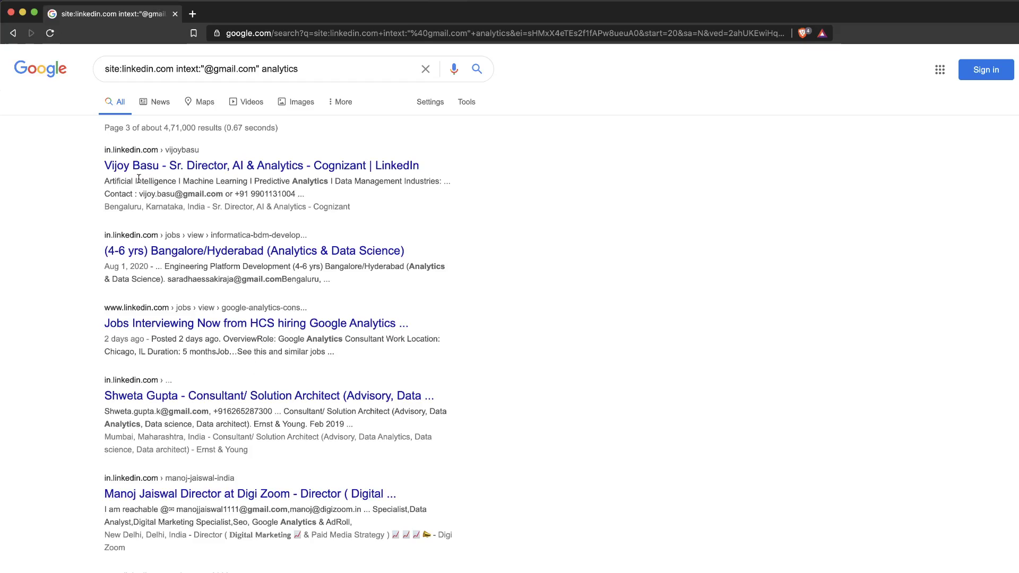
{"action": "left_click_drag", "start_coordinate": [142, 193], "coordinate": [206, 194]}
{"action": "left_click", "coordinate": [209, 193]}
{"action": "scroll", "coordinate": [584, 391], "scroll_direction": "left", "scroll_amount": 5}
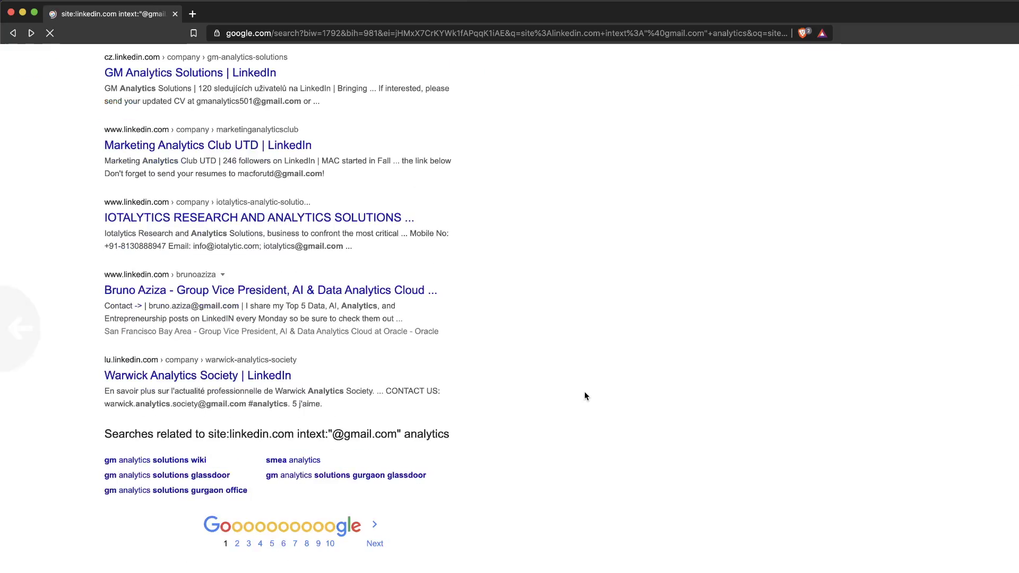
Step: Open a new blank tab and close the LinkedIn search results tab
{"action": "left_click", "coordinate": [192, 14]}
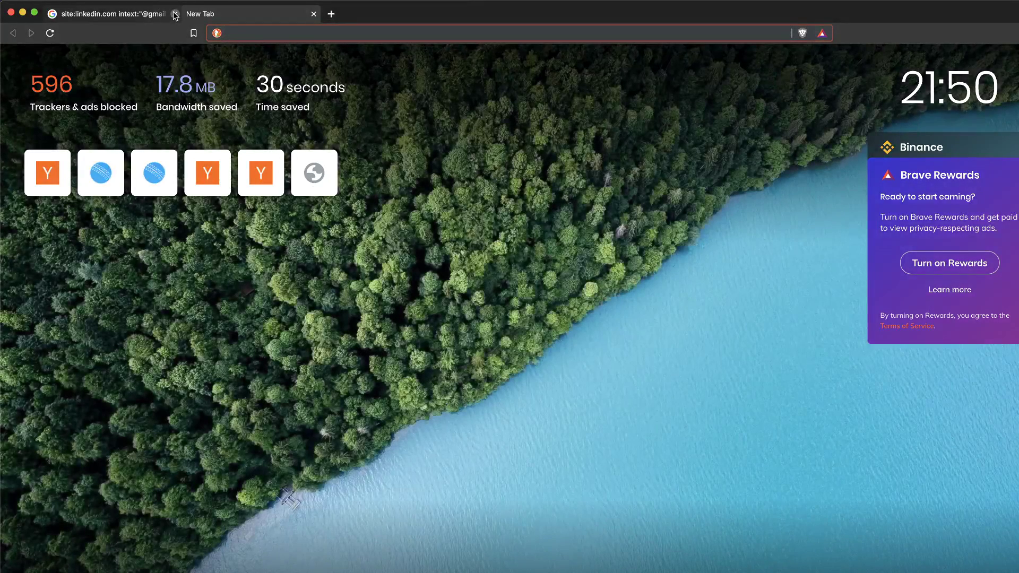
{"action": "left_click", "coordinate": [175, 13]}
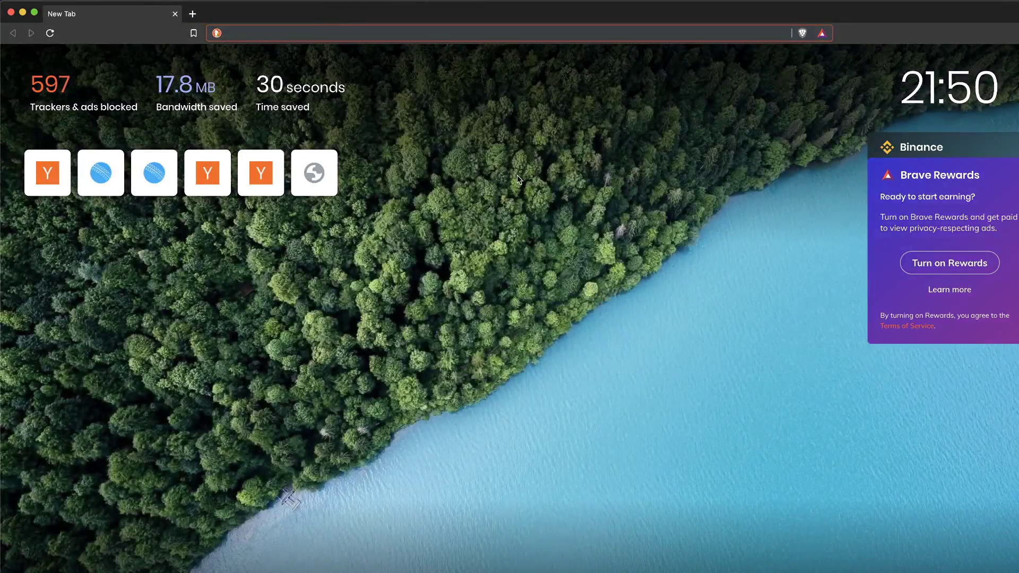